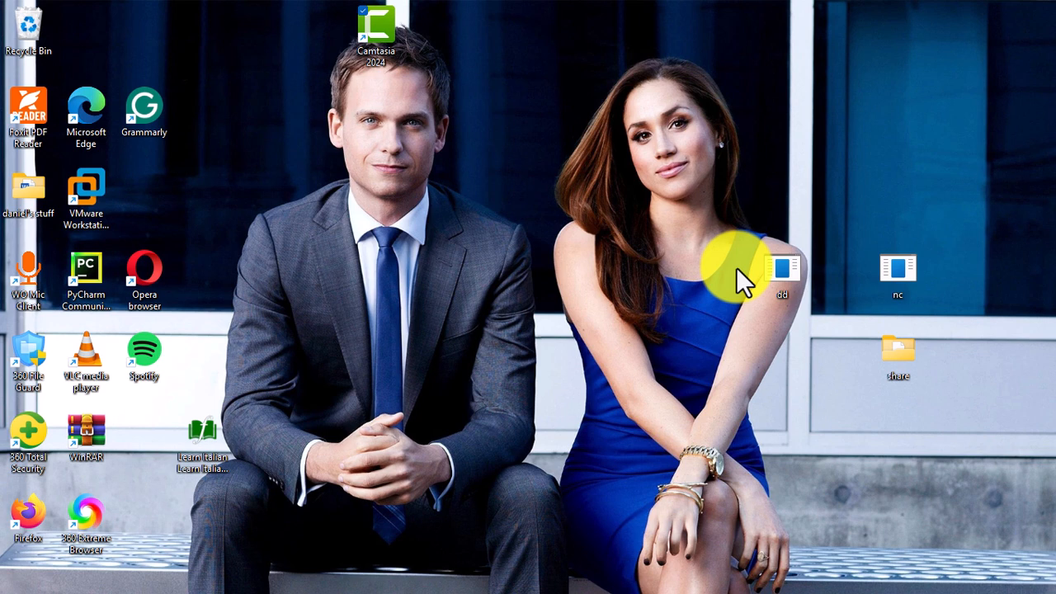
- Launch the Registry Editor by running the regedit command, and reposition its window on the desktop
key(super+r)
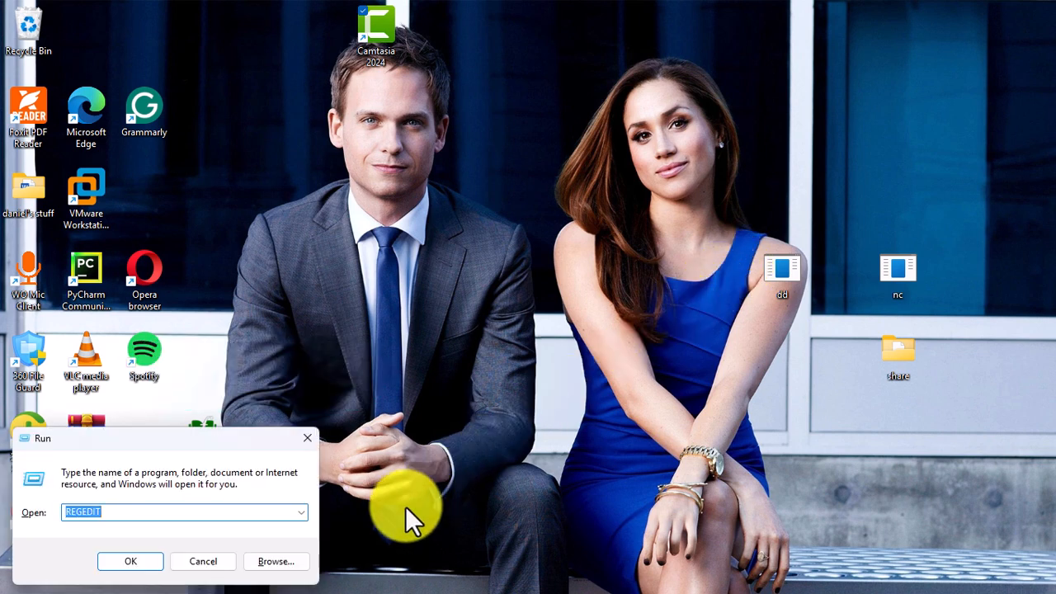
text(regedit)
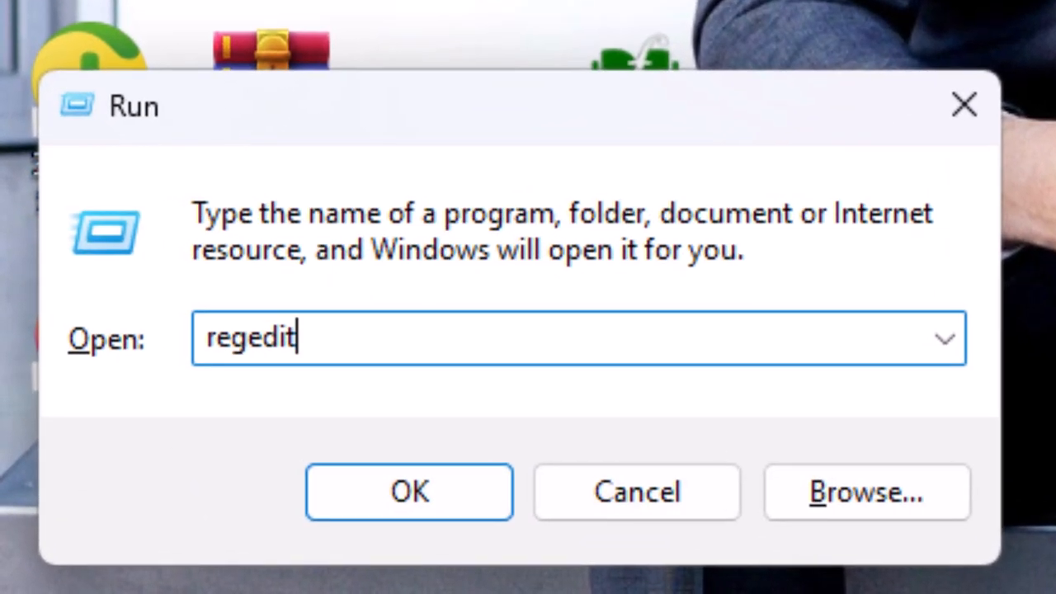
click(308, 510)
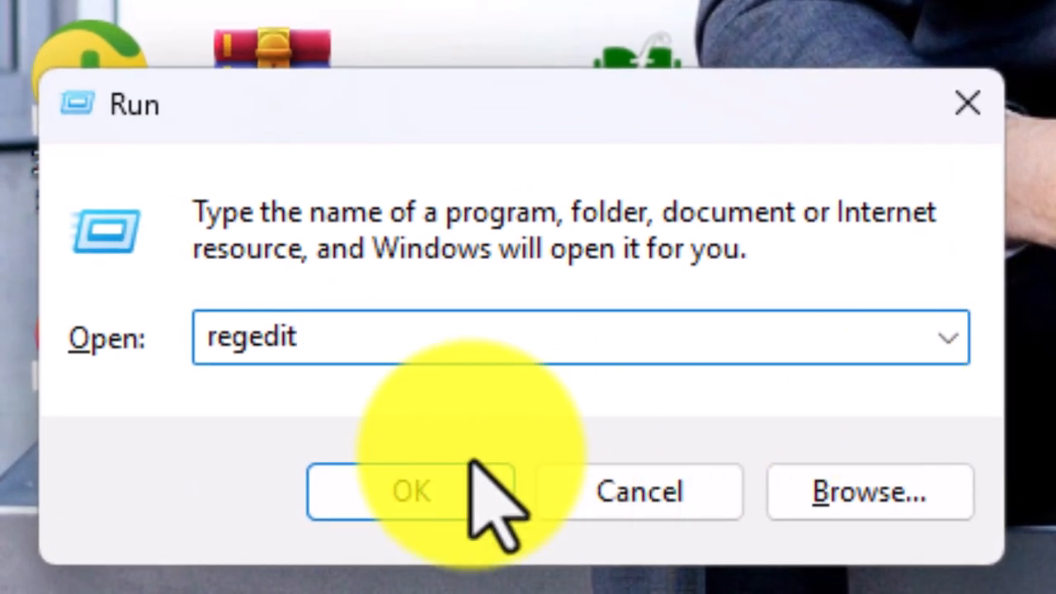
click(384, 482)
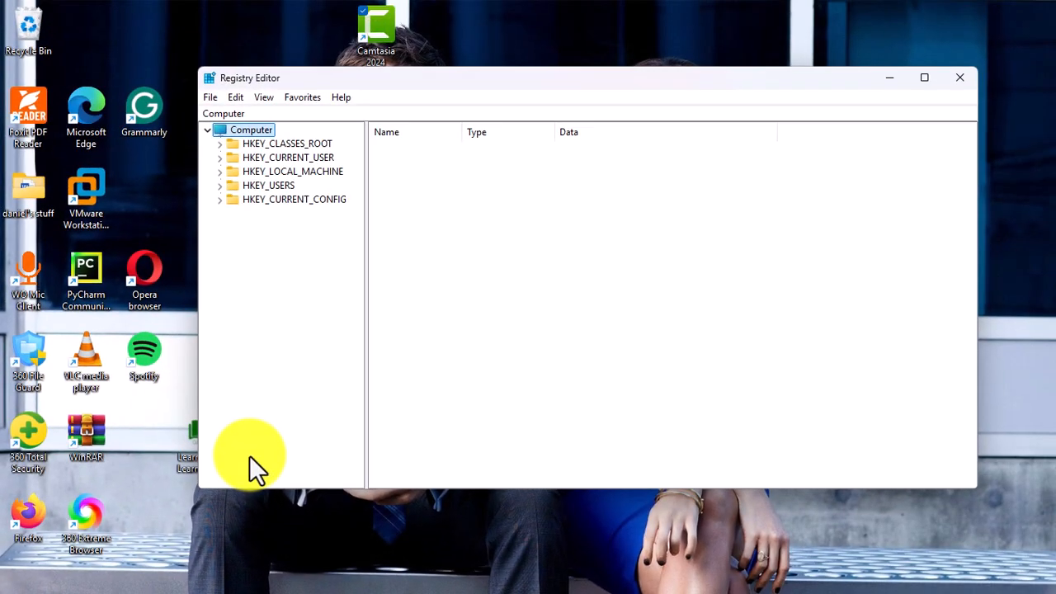
drag(687, 79, 698, 115)
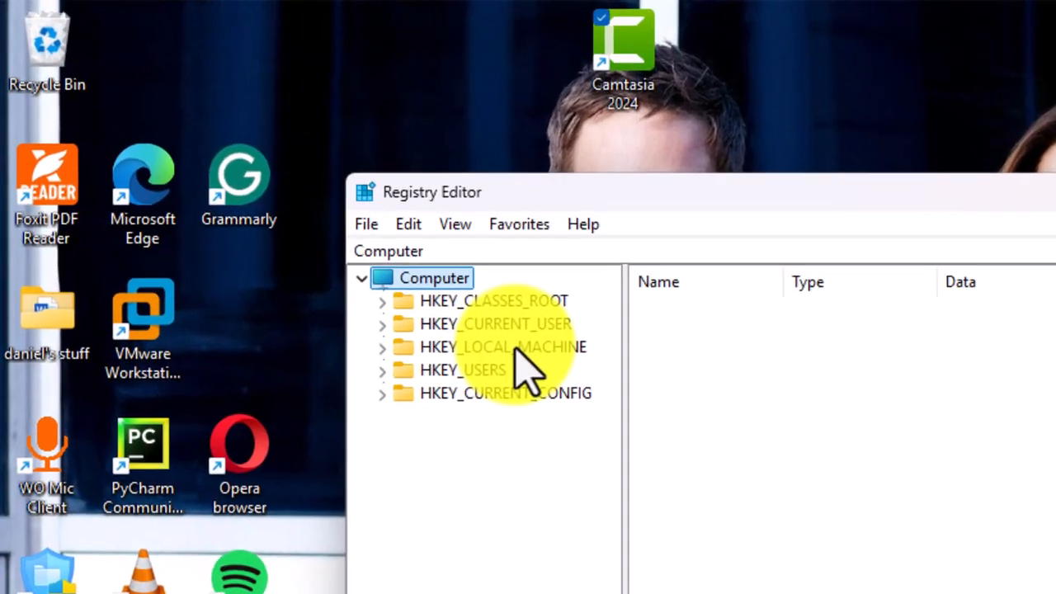
- Navigate to the registry key HKEY_LOCAL_MACHINE\SYSTEM\CurrentControlSet\Control and expand it
click(515, 346)
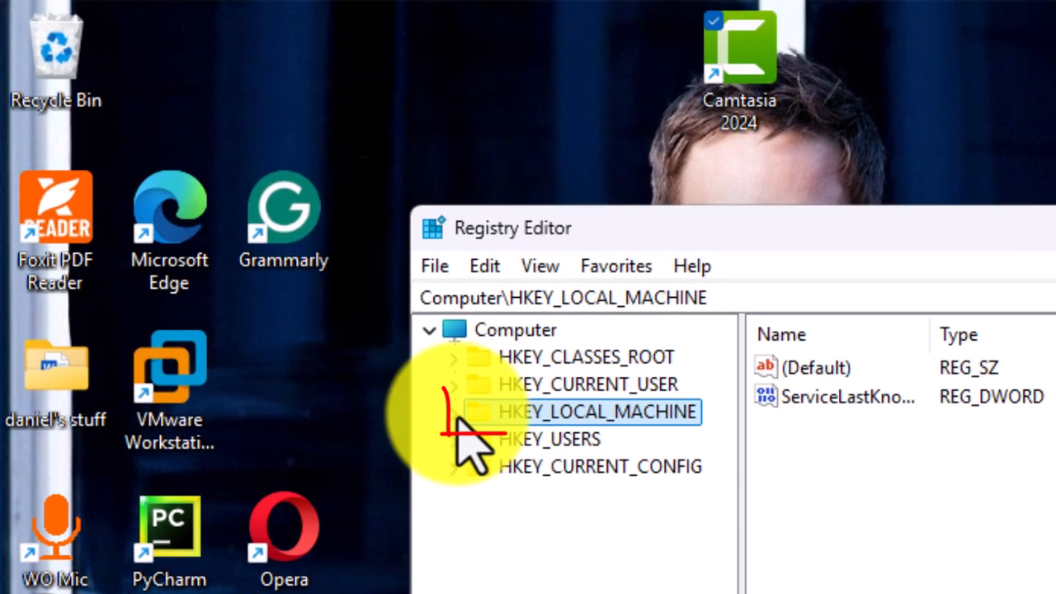
click(383, 348)
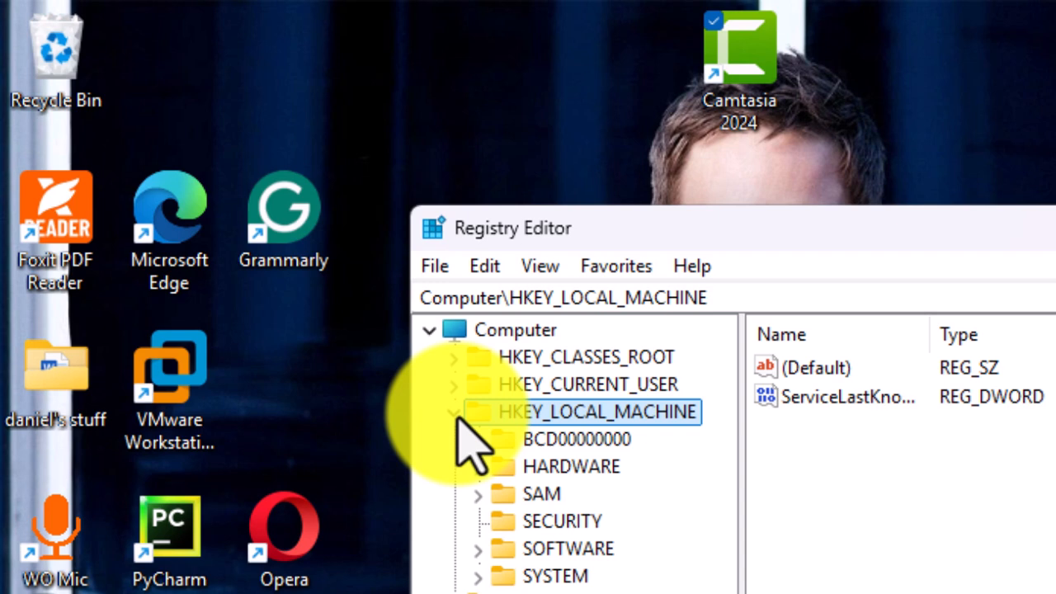
click(554, 577)
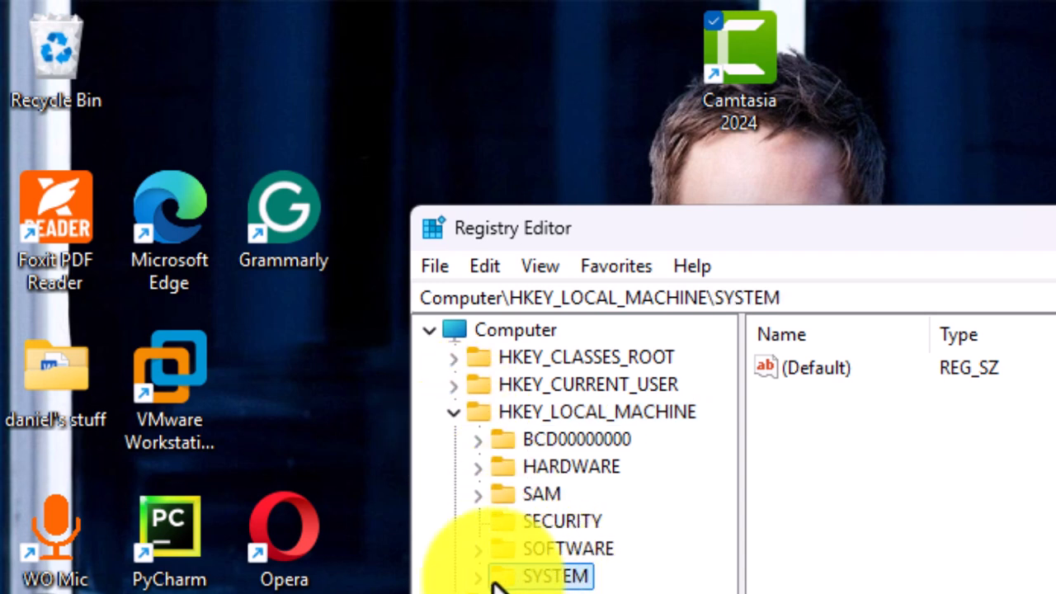
click(481, 577)
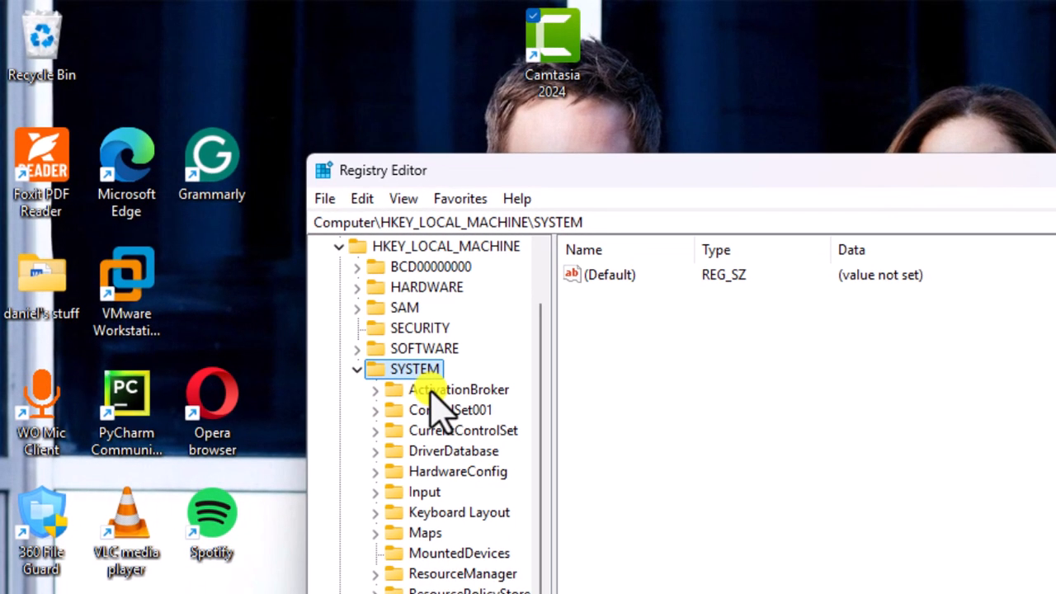
click(454, 430)
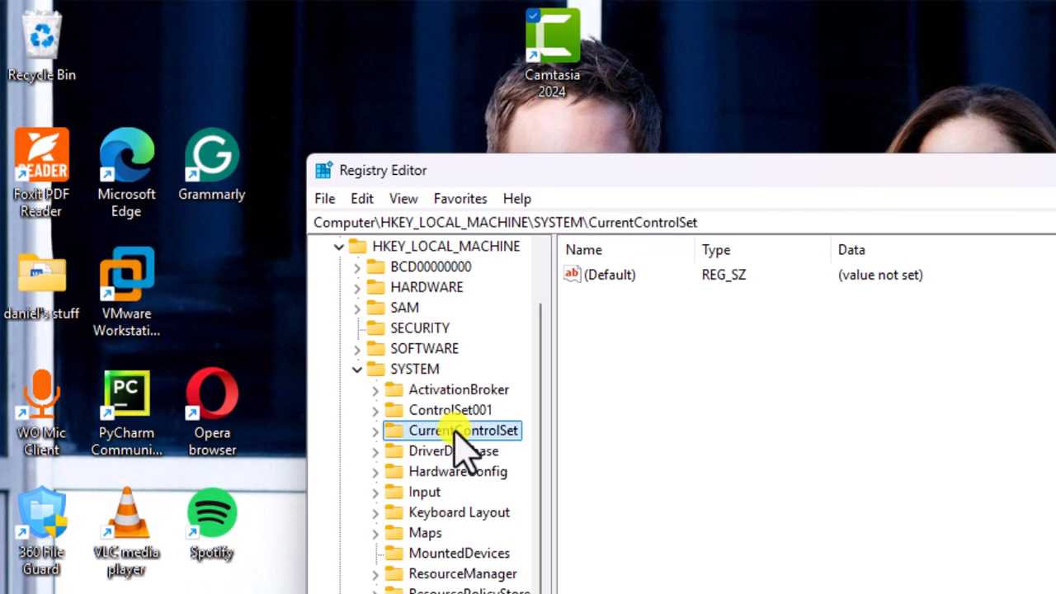
click(377, 431)
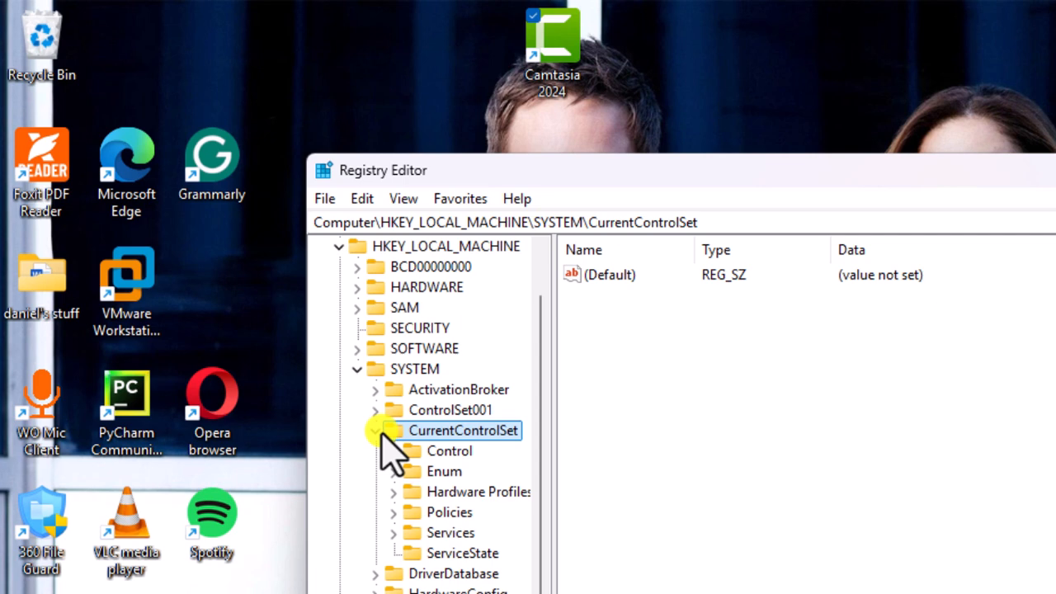
click(450, 451)
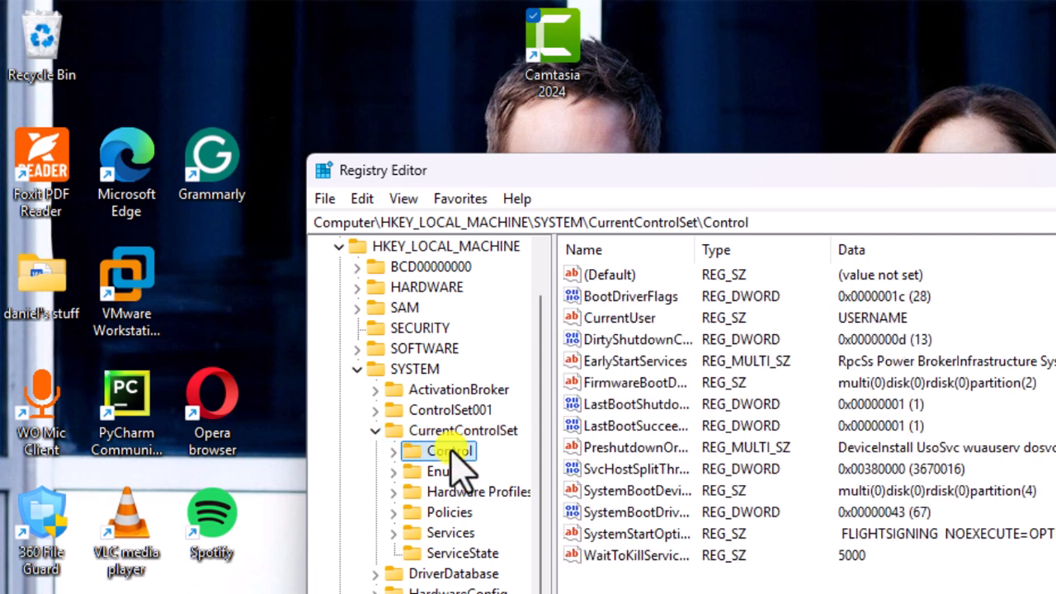
click(394, 452)
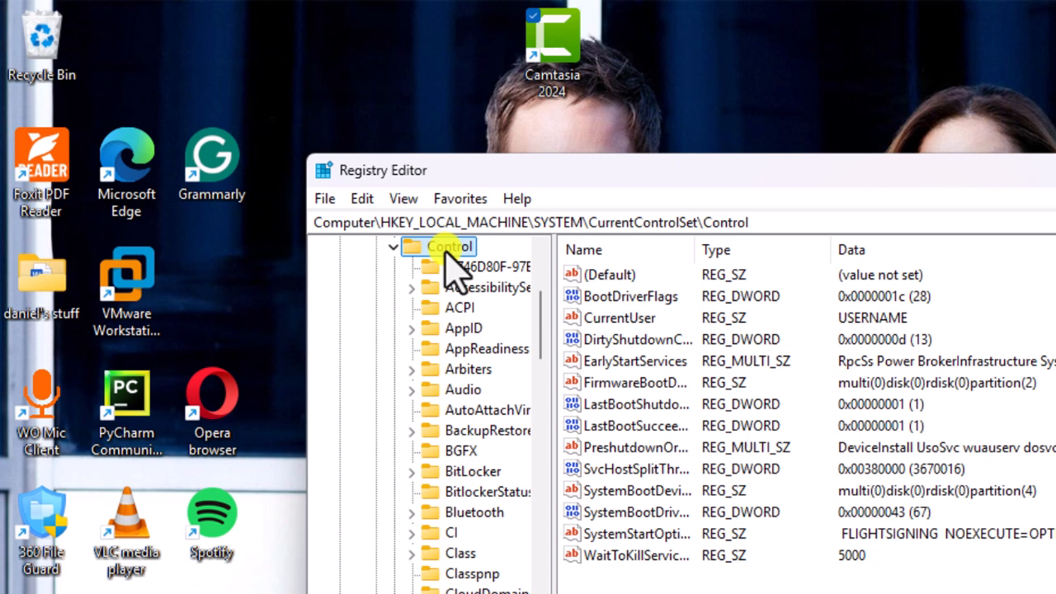
- Create a new key named StorageDevicePolicies under the Control key
right_click(446, 258)
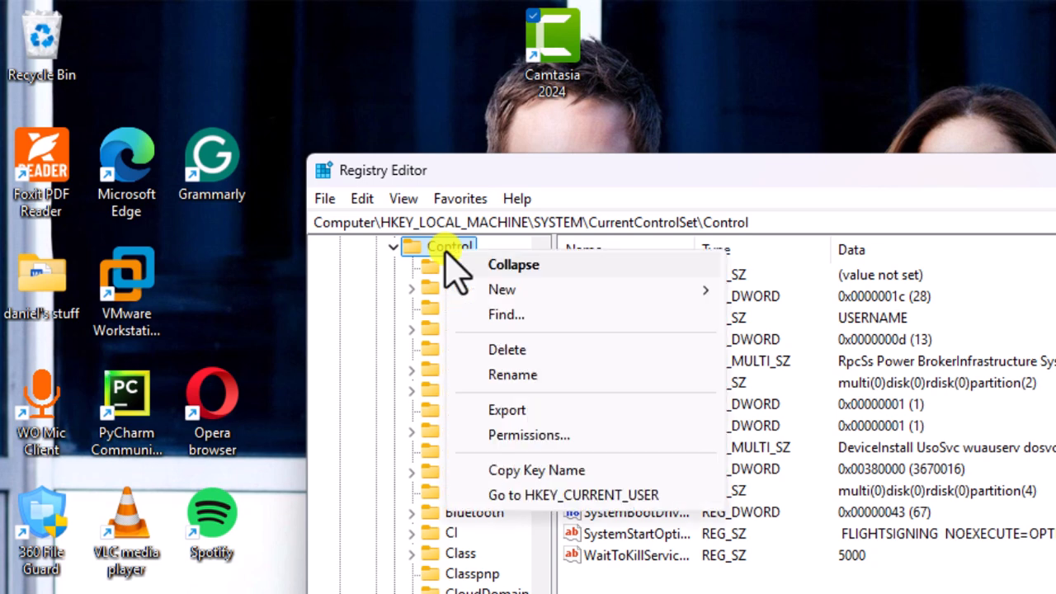
mouse_move(502, 290)
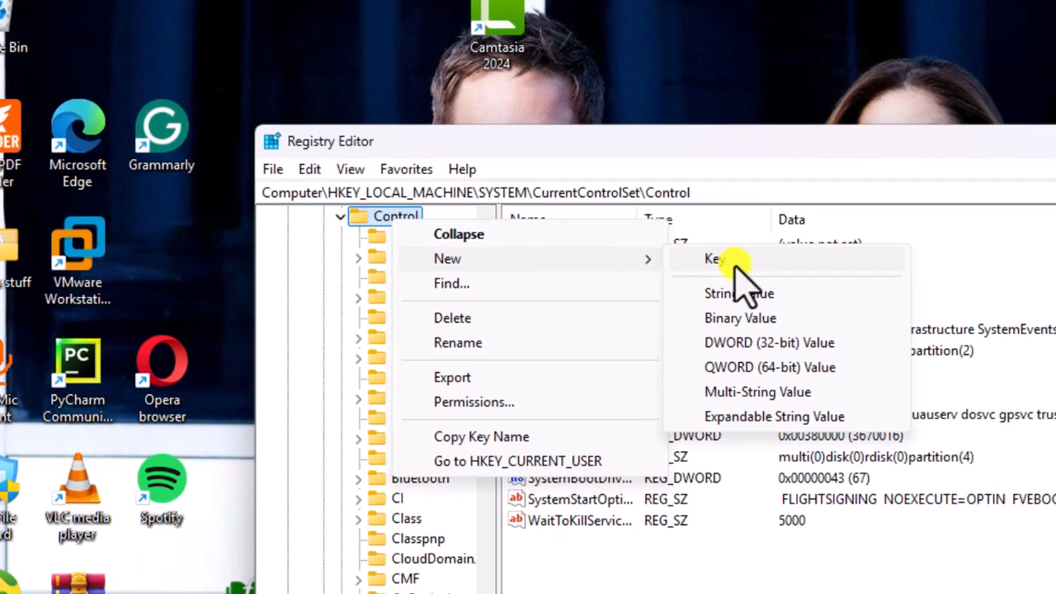
click(774, 289)
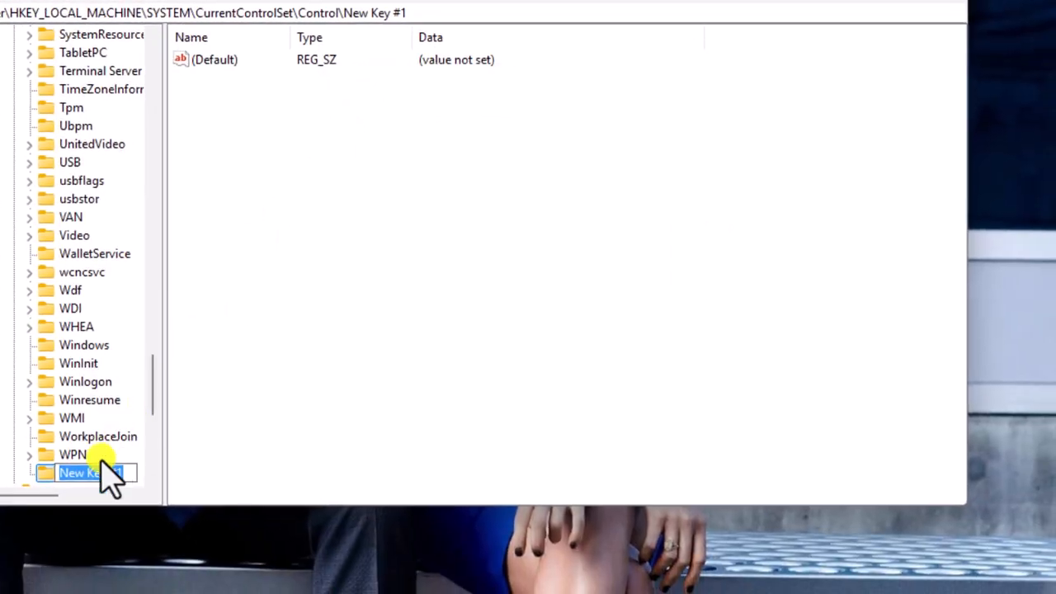
text(S)
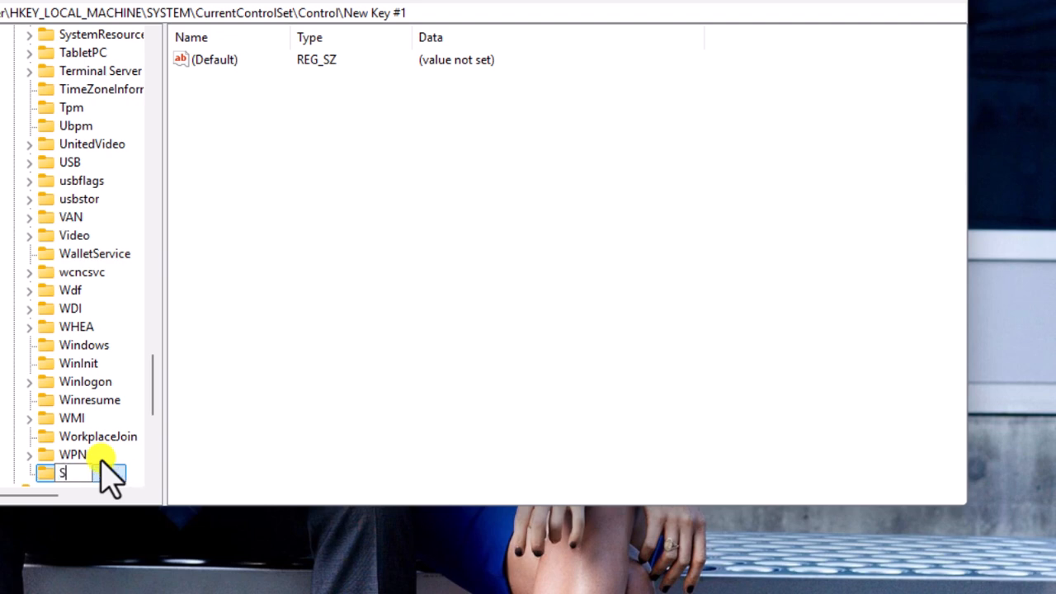
text(torageDevicePolic)
key(Return)
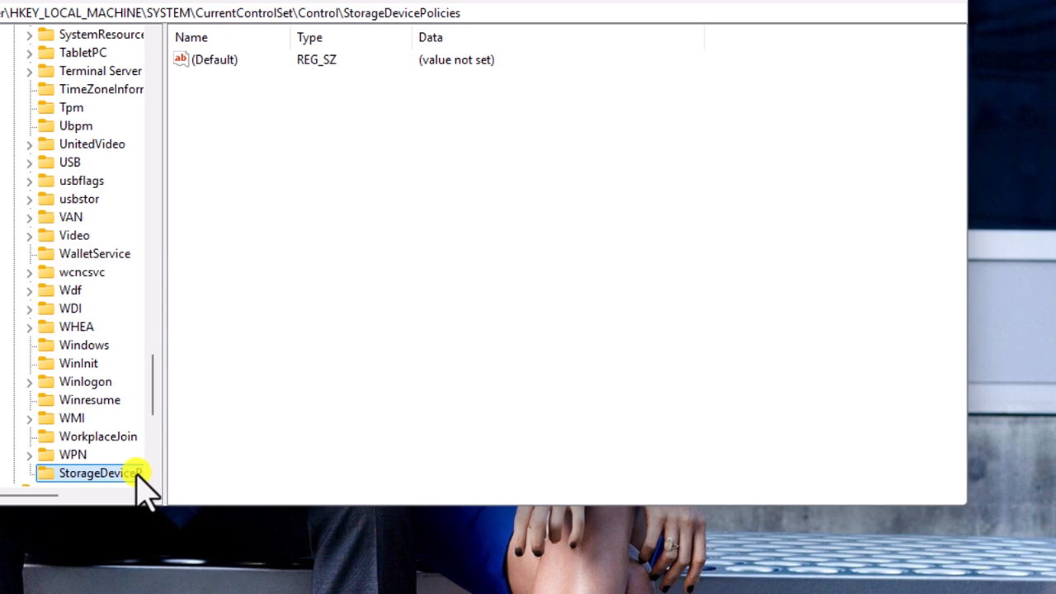
- Create a DWORD (32-bit) value named WriteProtect inside the StorageDevicePolicies key
right_click(229, 108)
mouse_move(273, 119)
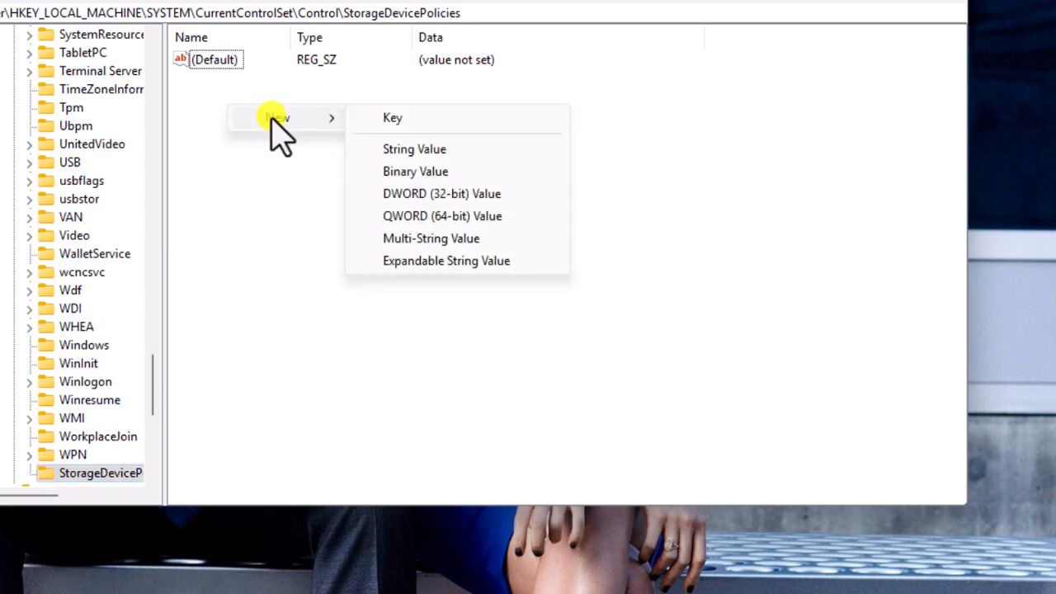
click(415, 196)
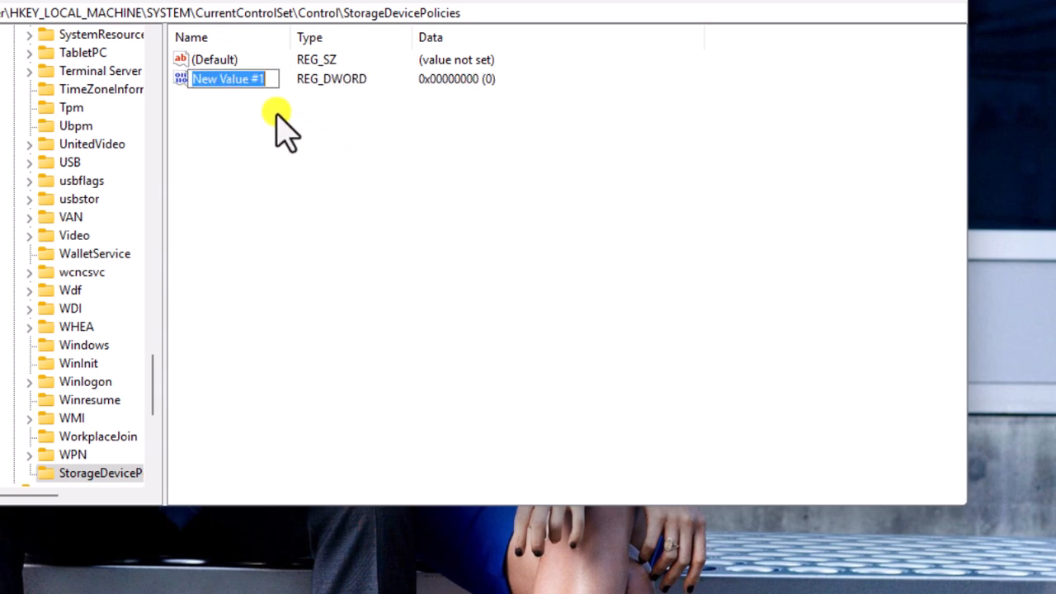
text(Write)
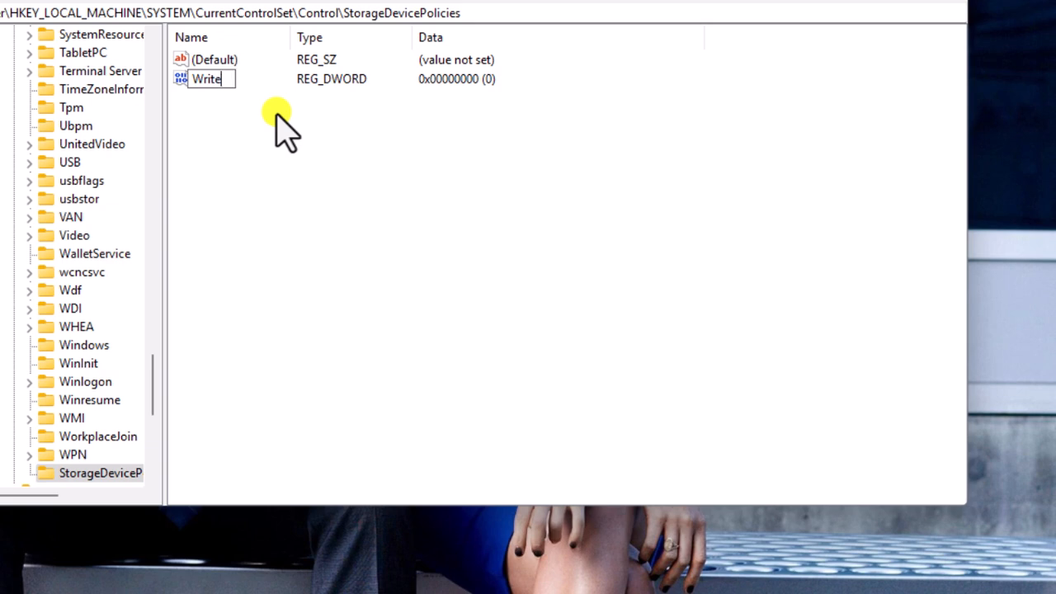
text(Protect)
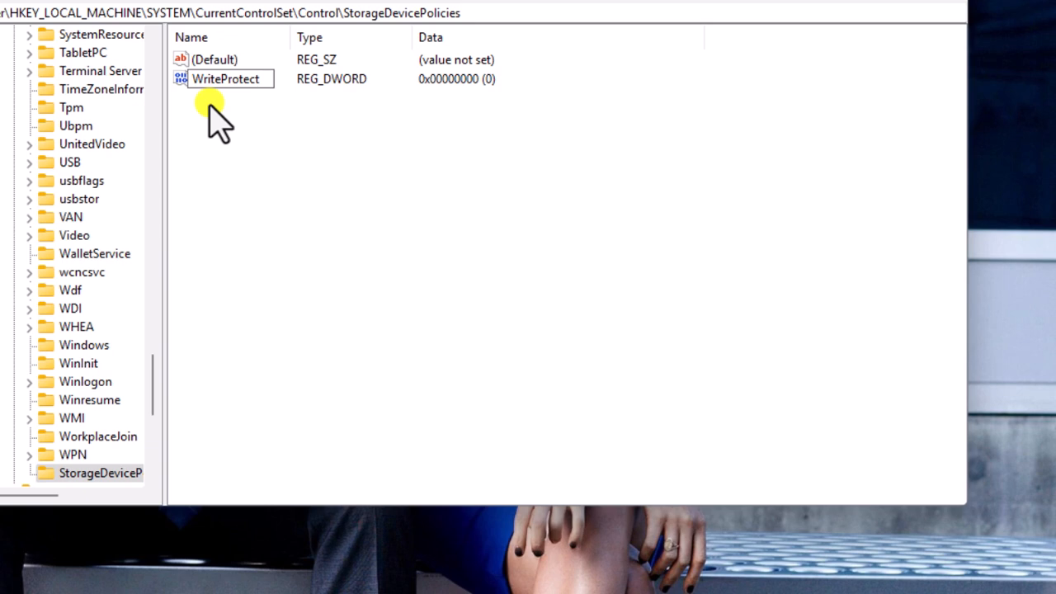
key(Return)
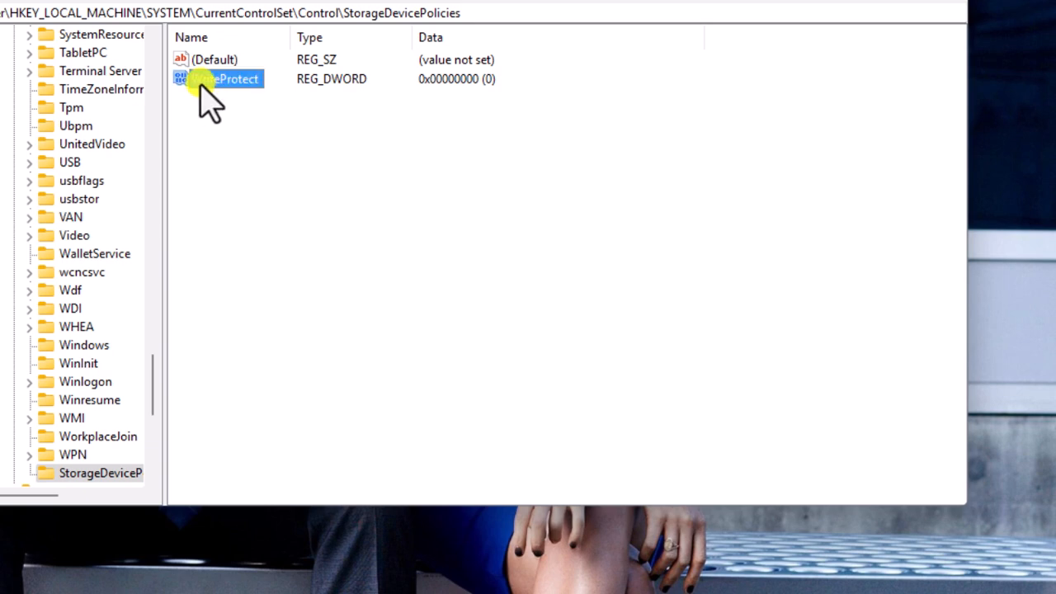
- Set the value data of the WriteProtect entry to 1
right_click(201, 84)
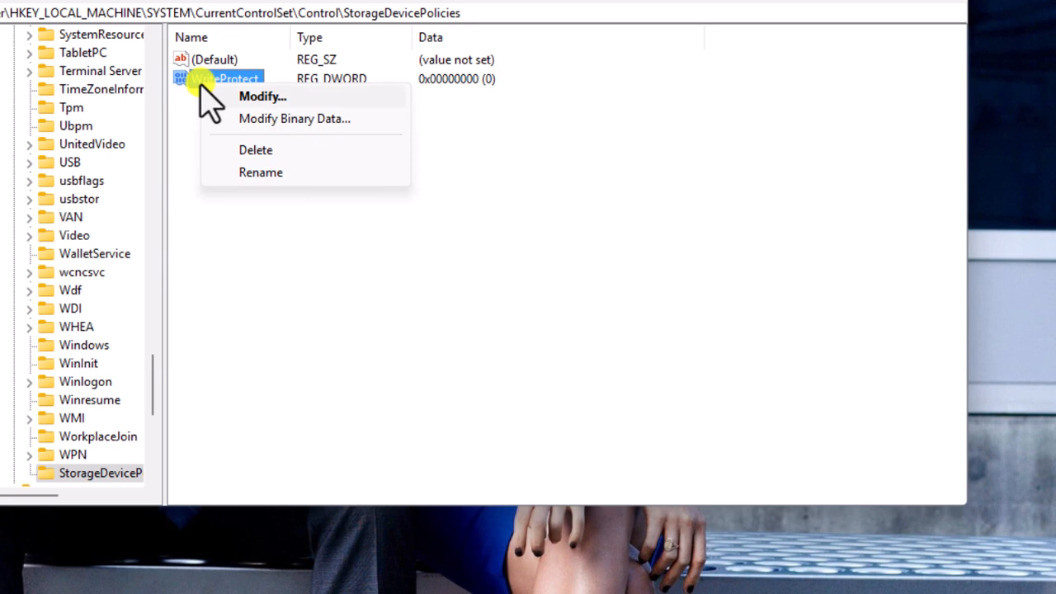
click(262, 99)
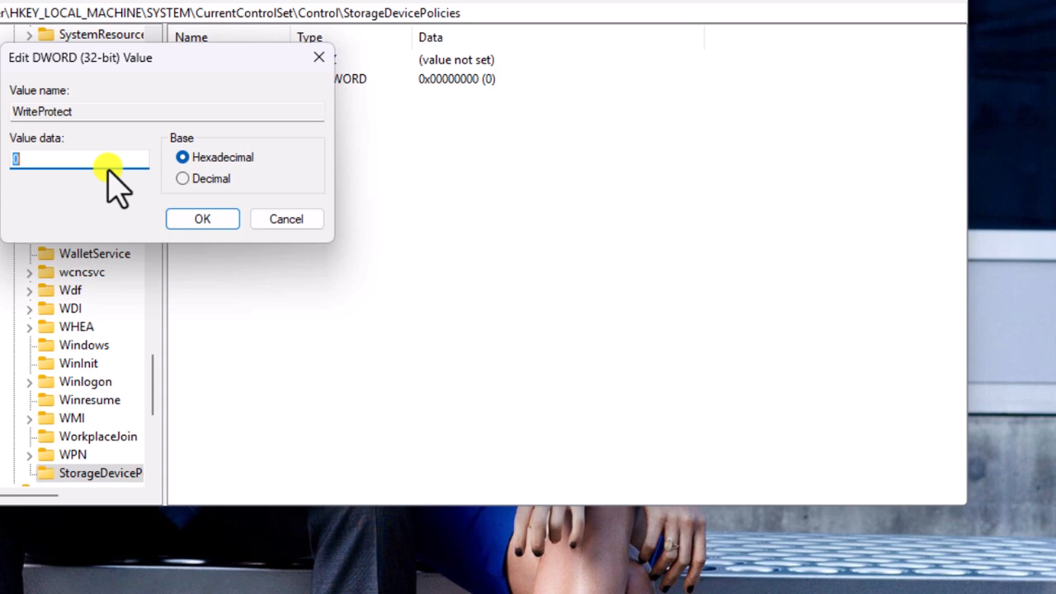
text(1)
click(201, 218)
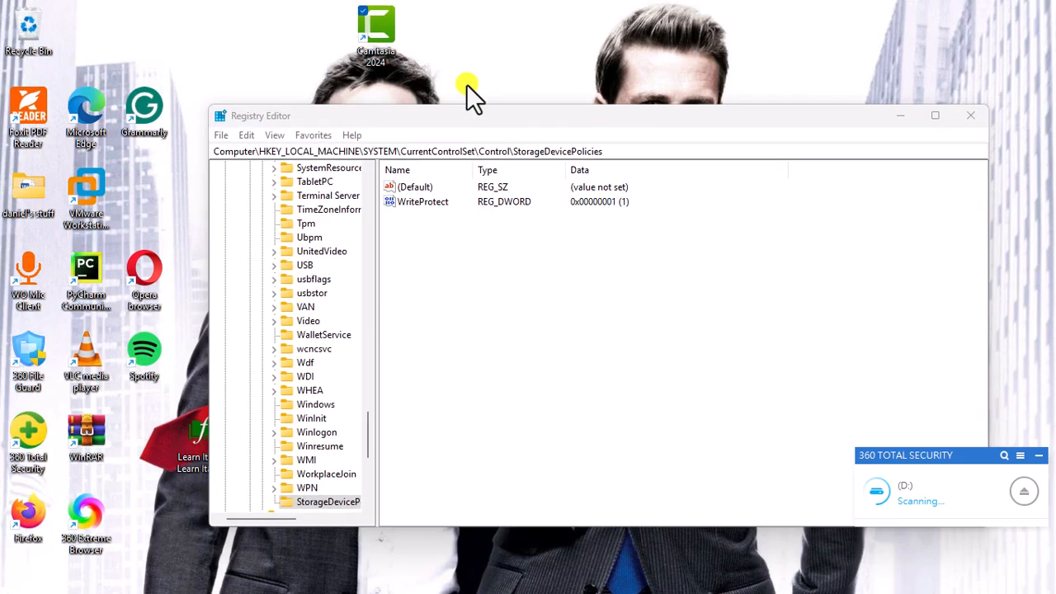
- Minimize the Registry Editor and open the MY_MAIN (D:) drive in File Explorer
click(901, 117)
key(super+e)
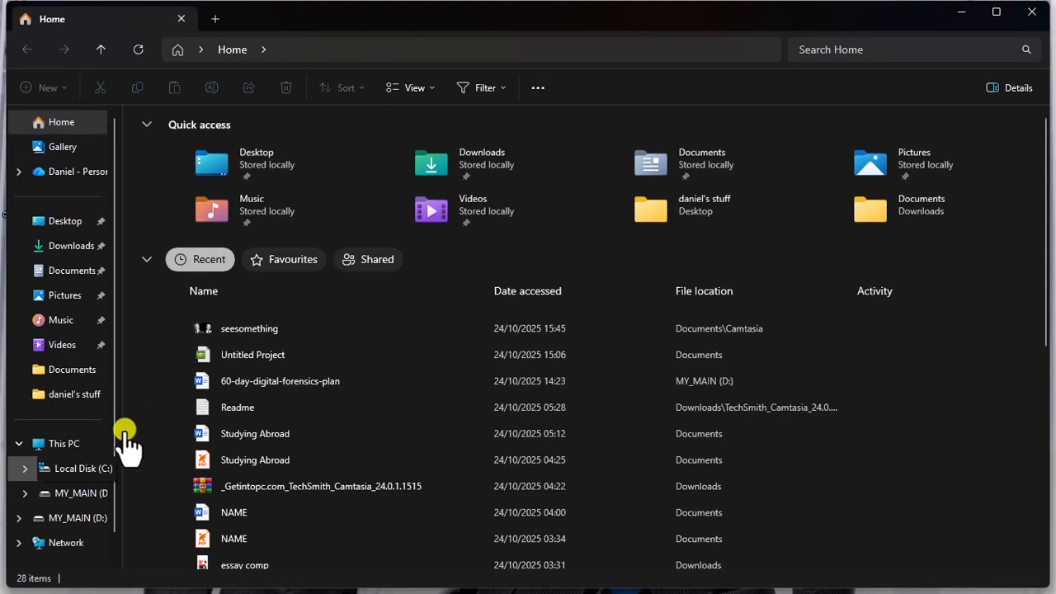
click(63, 446)
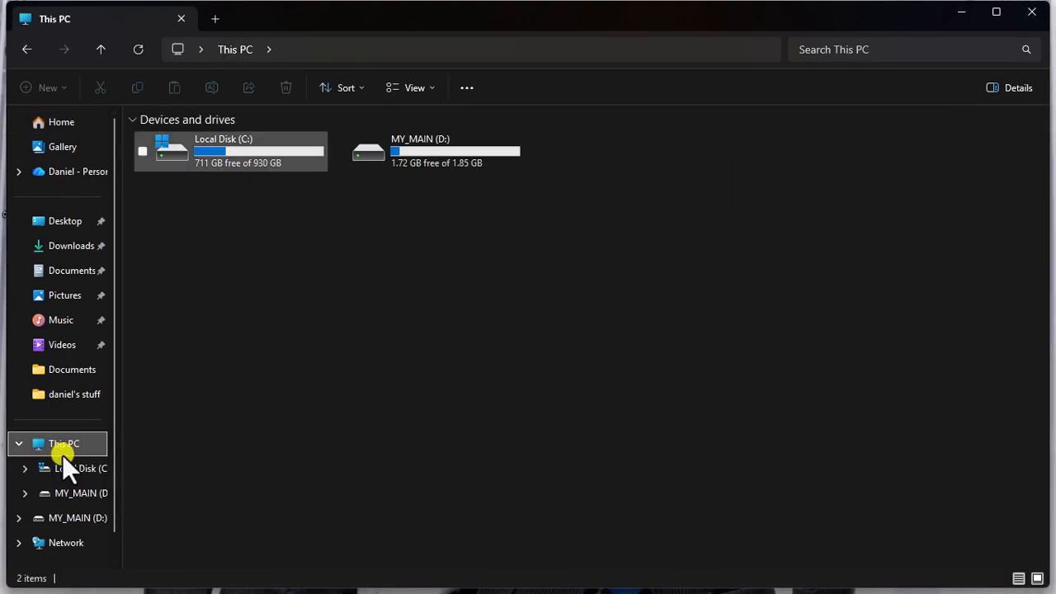
double_click(462, 165)
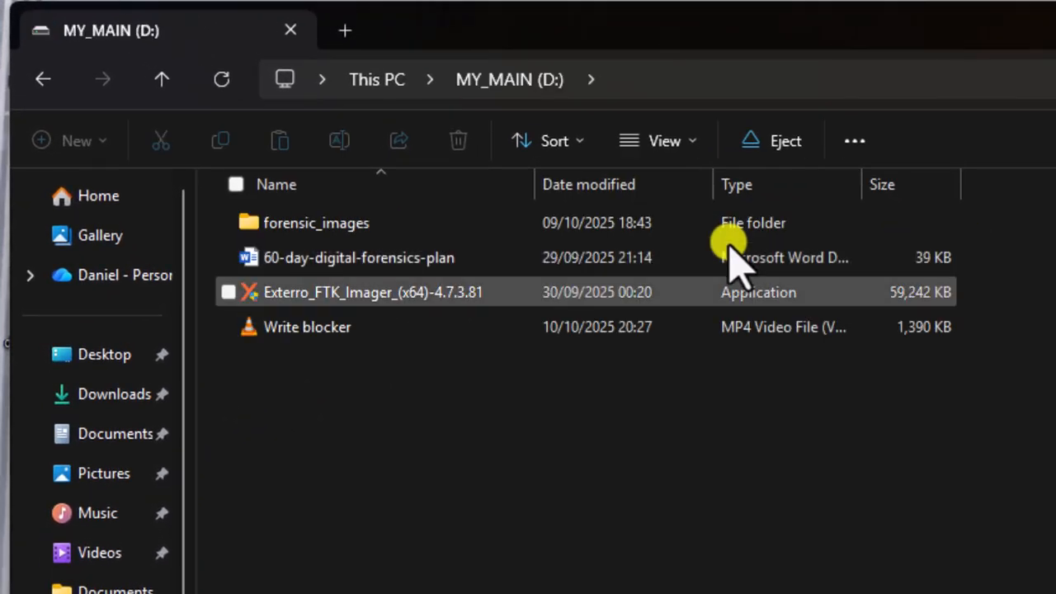
- Examine which file operations are offered for the forensic_images folder on the D: drive, and close File Explorer
click(548, 222)
right_click(548, 221)
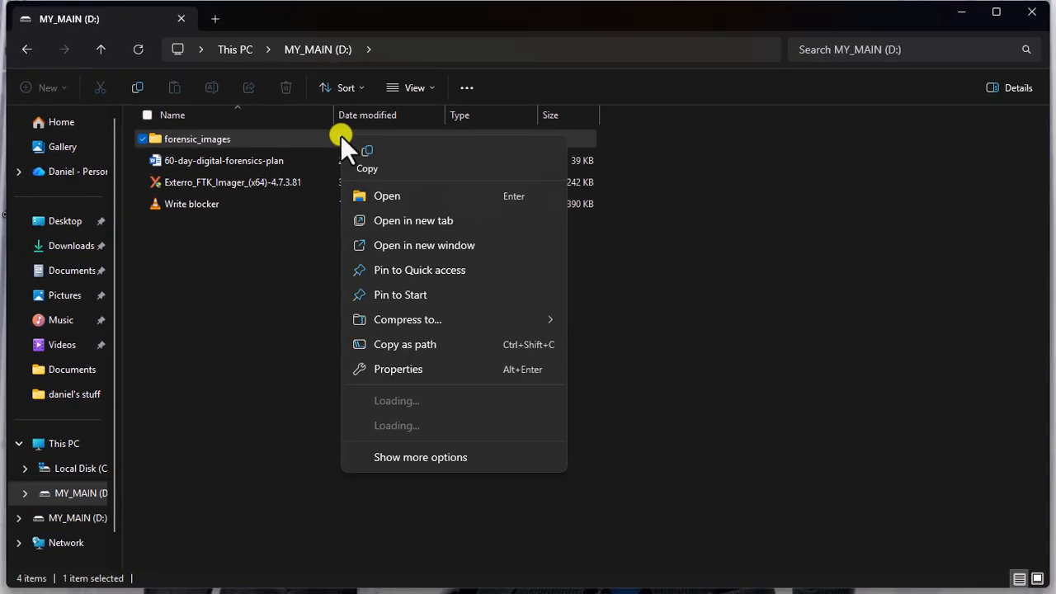
click(439, 462)
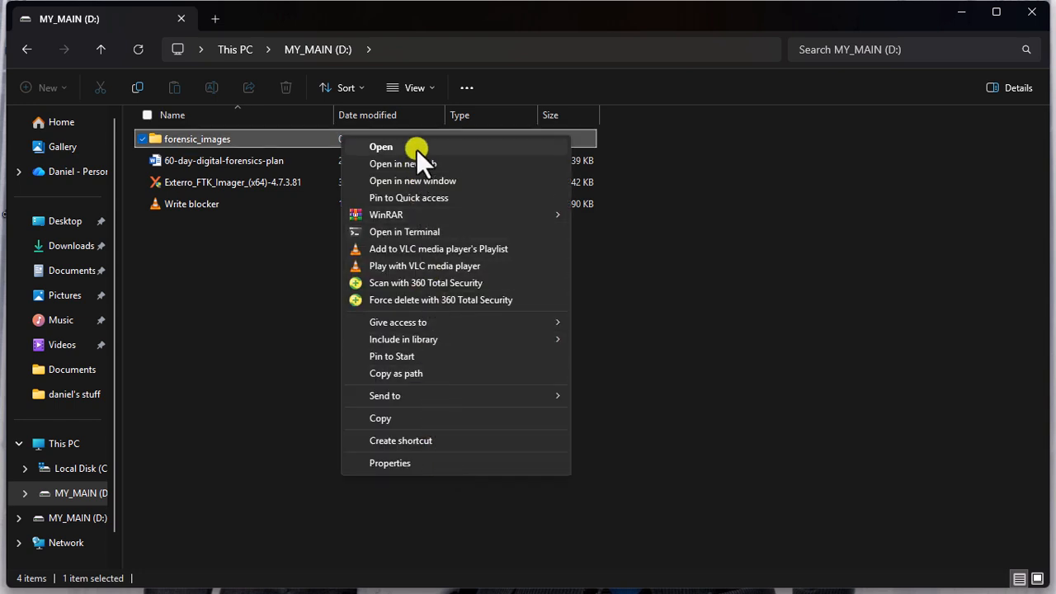
click(414, 418)
click(676, 381)
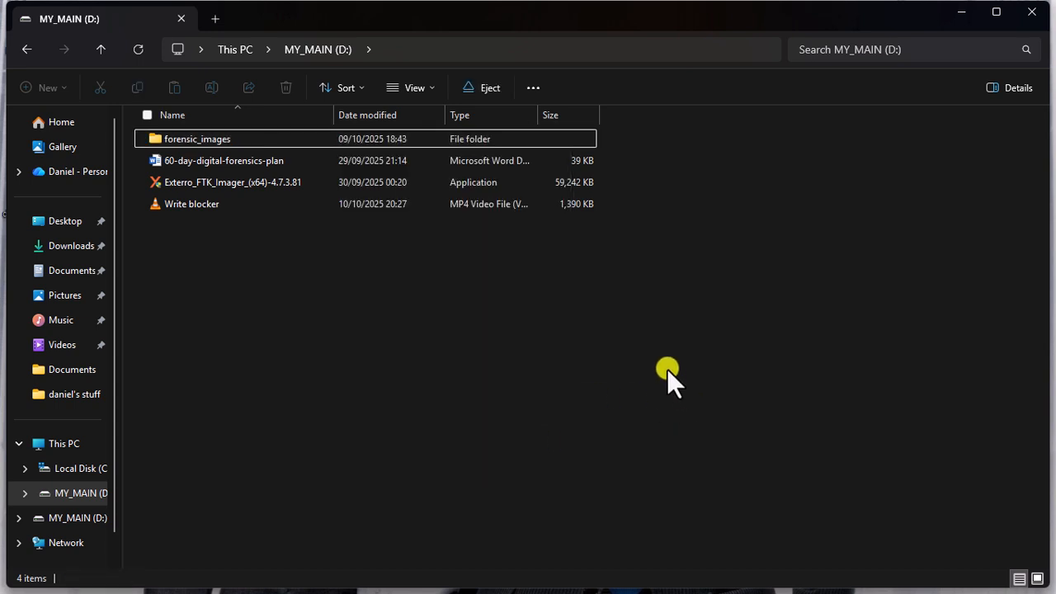
click(486, 144)
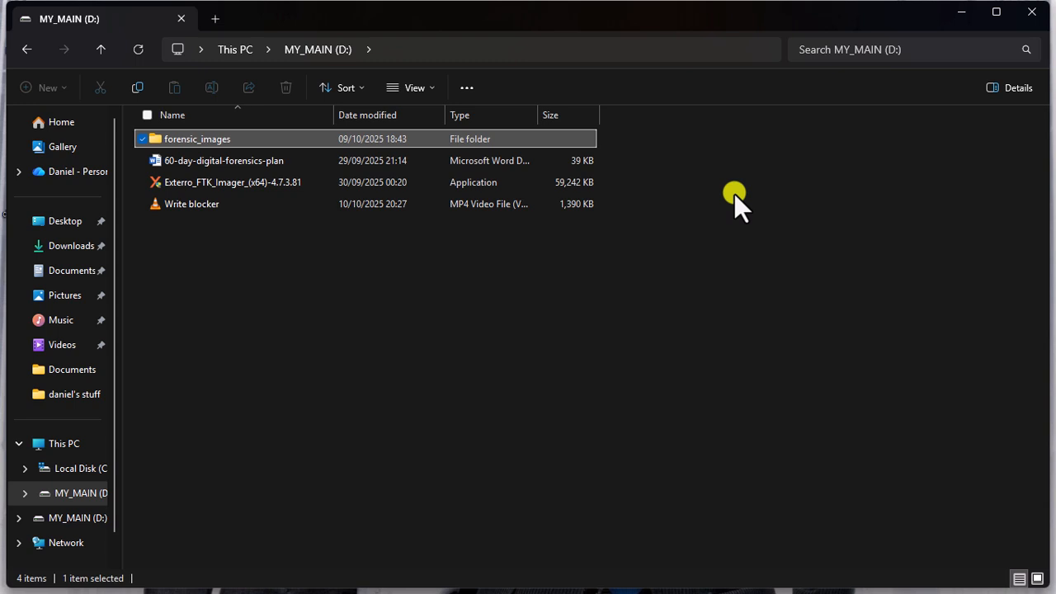
click(1023, 14)
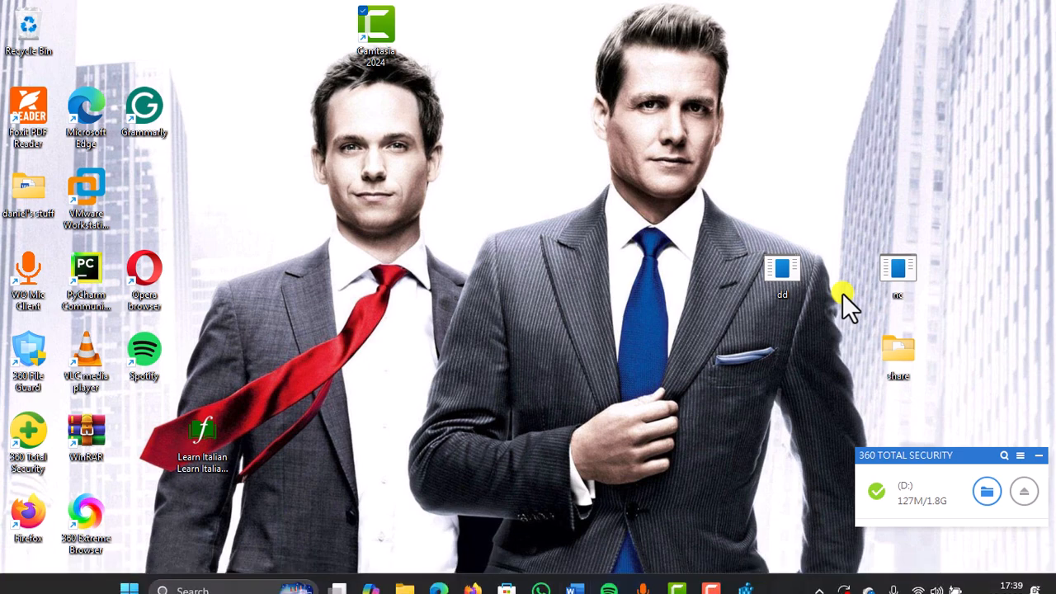
- Return to the Registry Editor, set the value data of the WriteProtect entry to 0, and close the editor
click(744, 576)
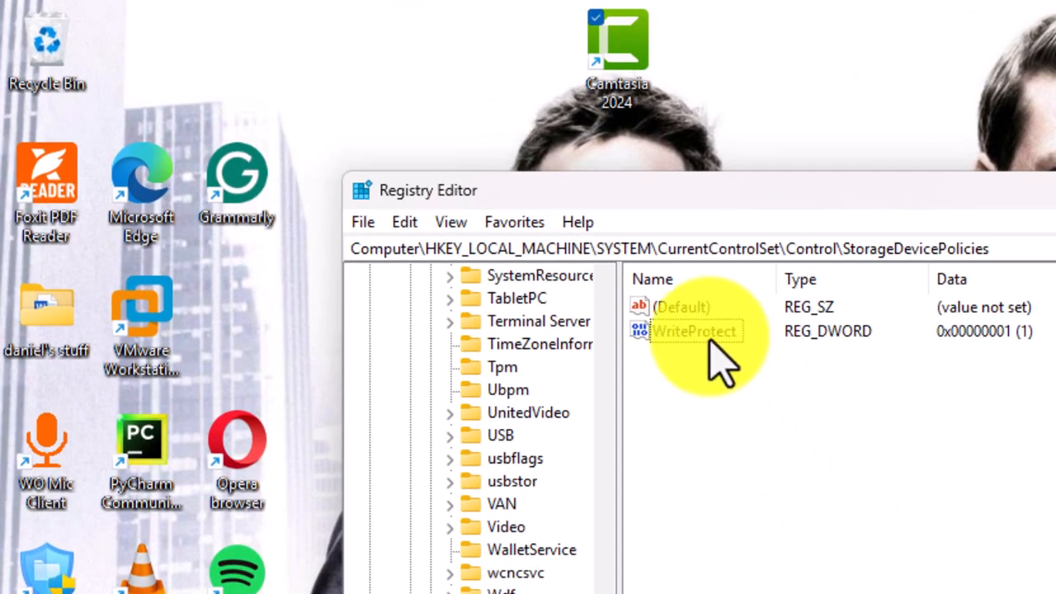
right_click(708, 340)
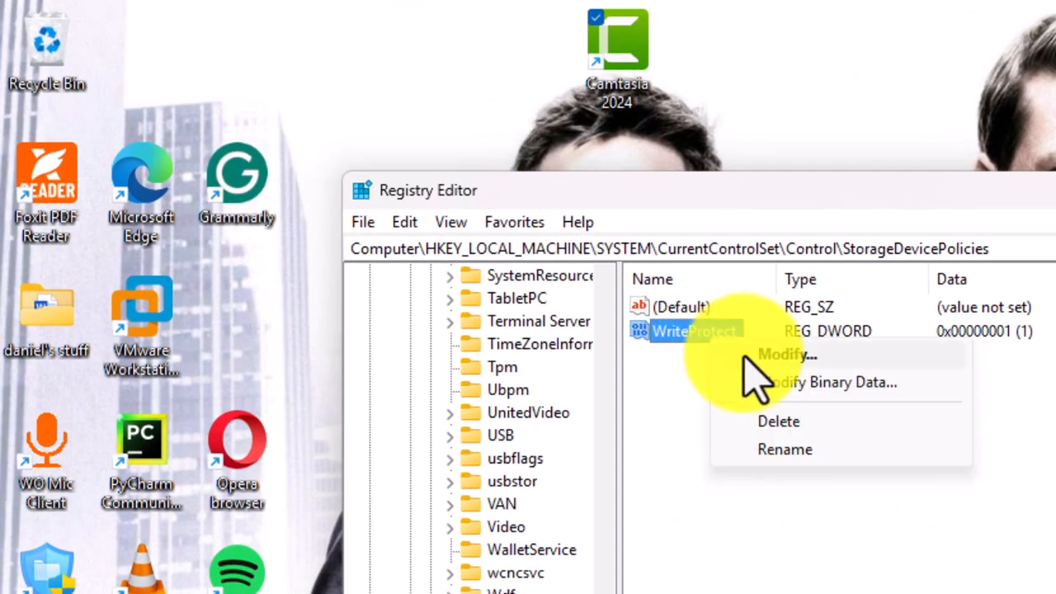
click(745, 353)
text(0)
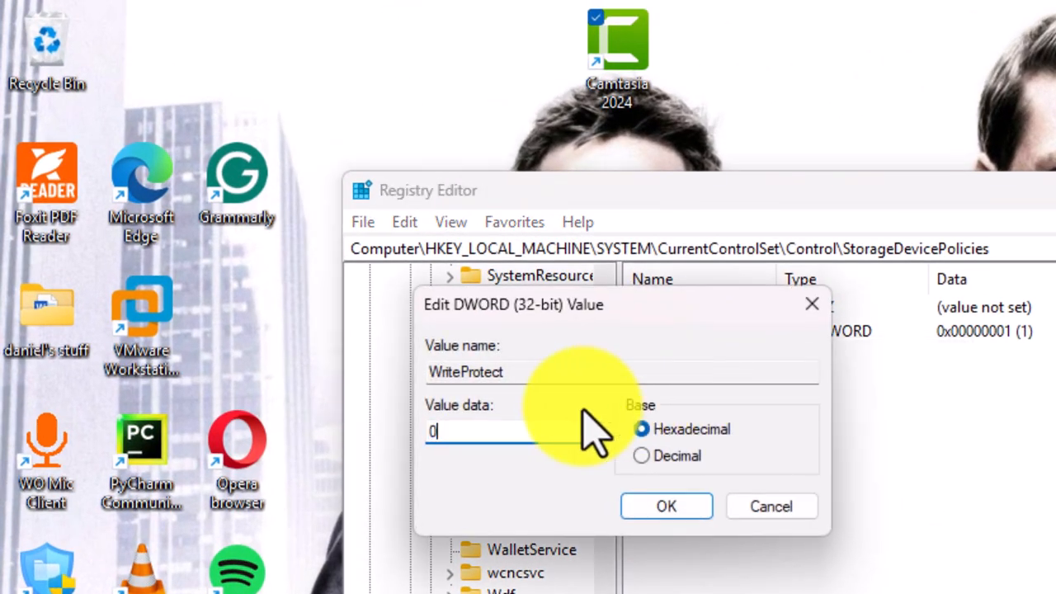
click(649, 512)
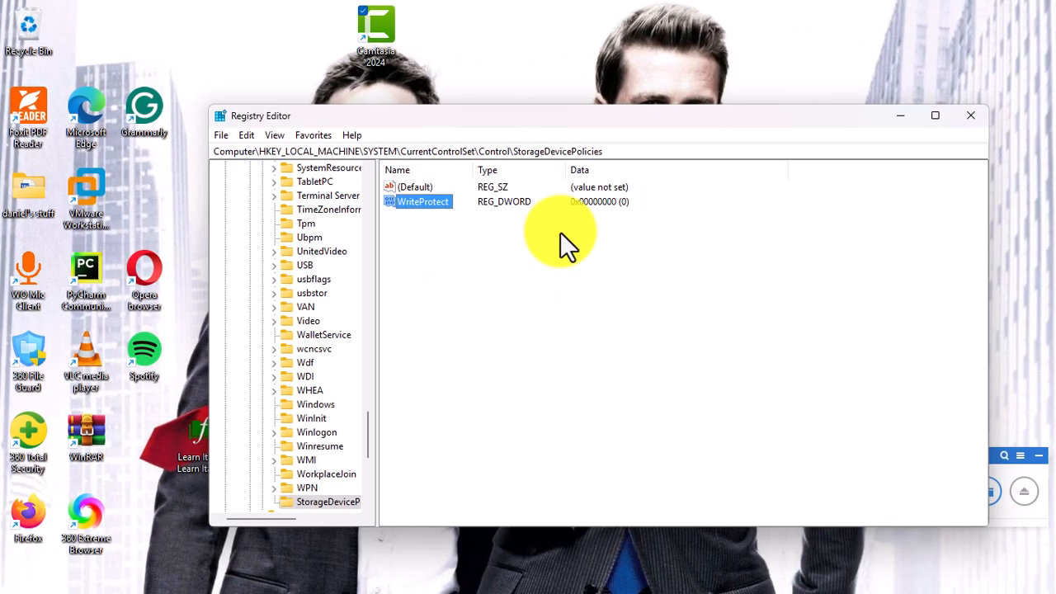
click(958, 113)
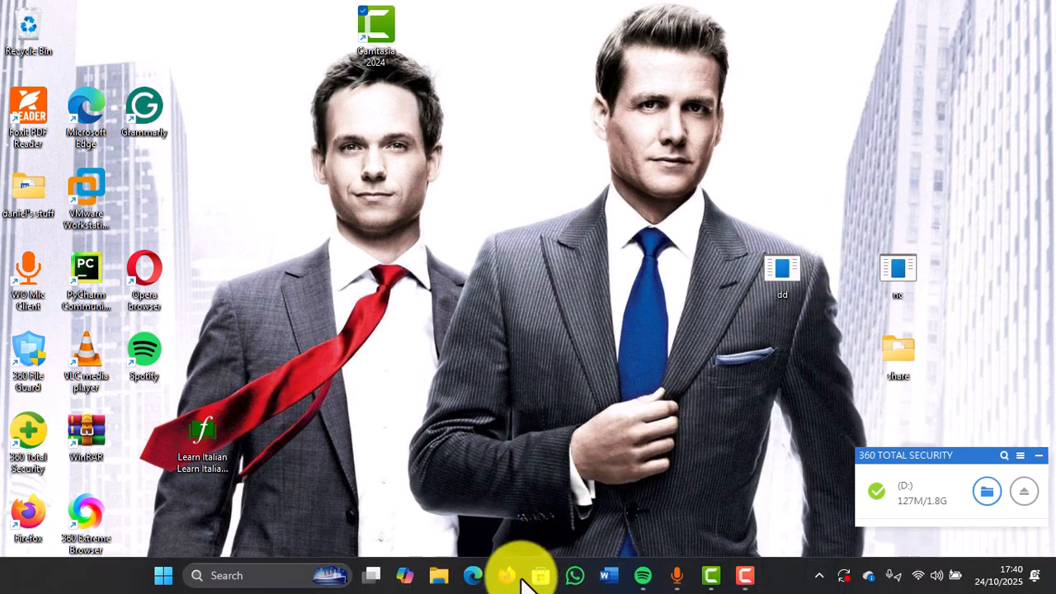
- Open the MY_MAIN (D:) drive in File Explorer and examine all file operations offered for the forensic_images folder, including the extended options
click(526, 578)
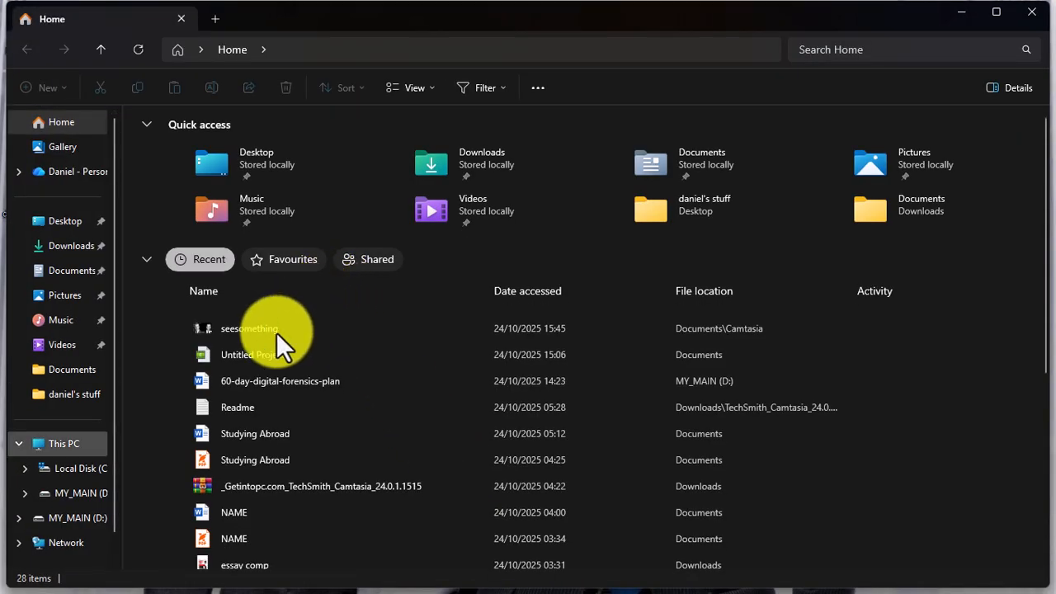
click(99, 494)
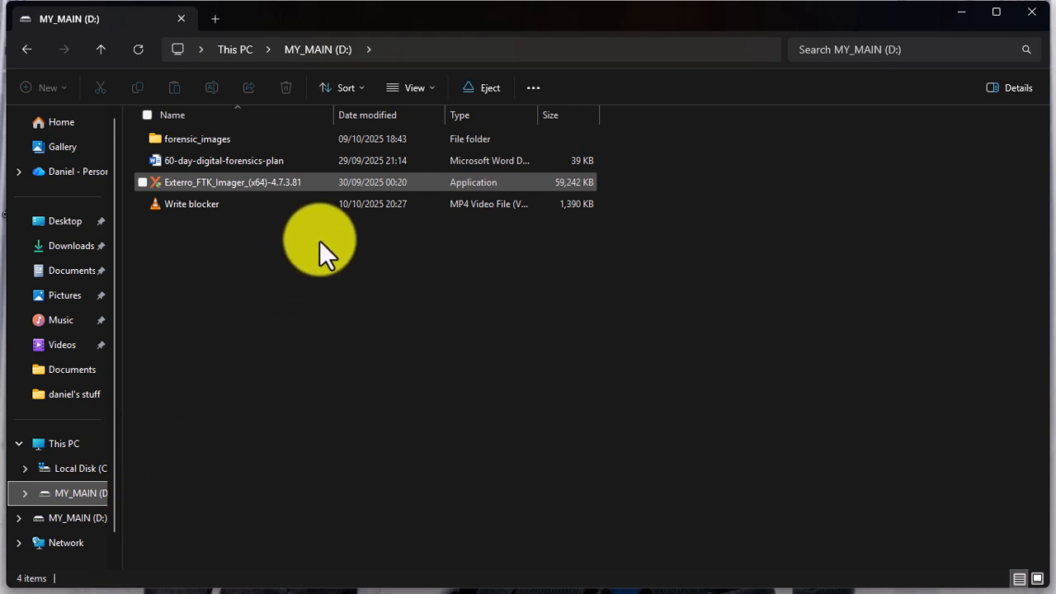
right_click(411, 140)
click(409, 139)
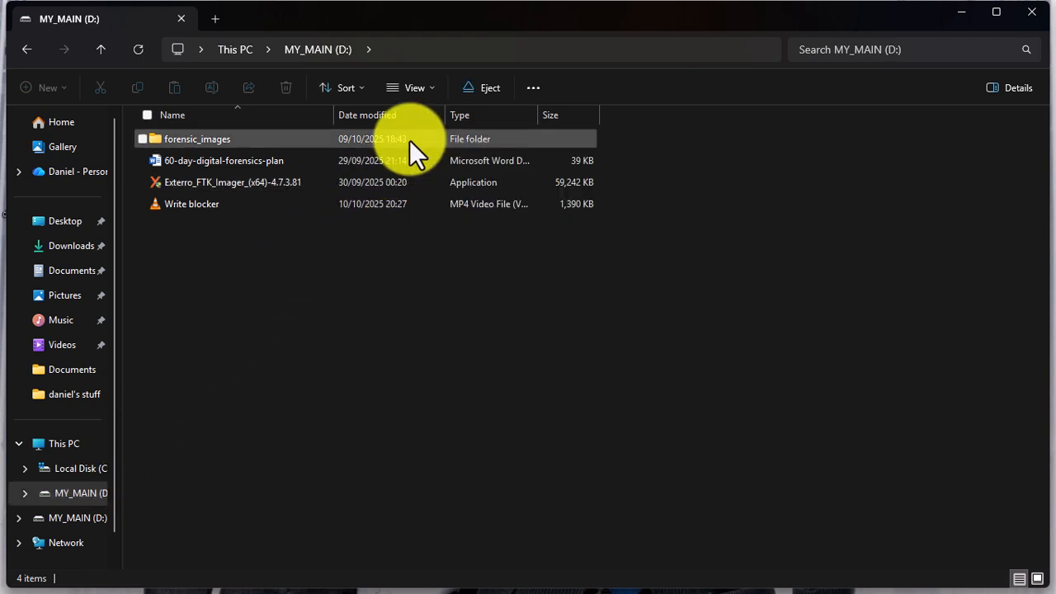
right_click(409, 140)
click(380, 140)
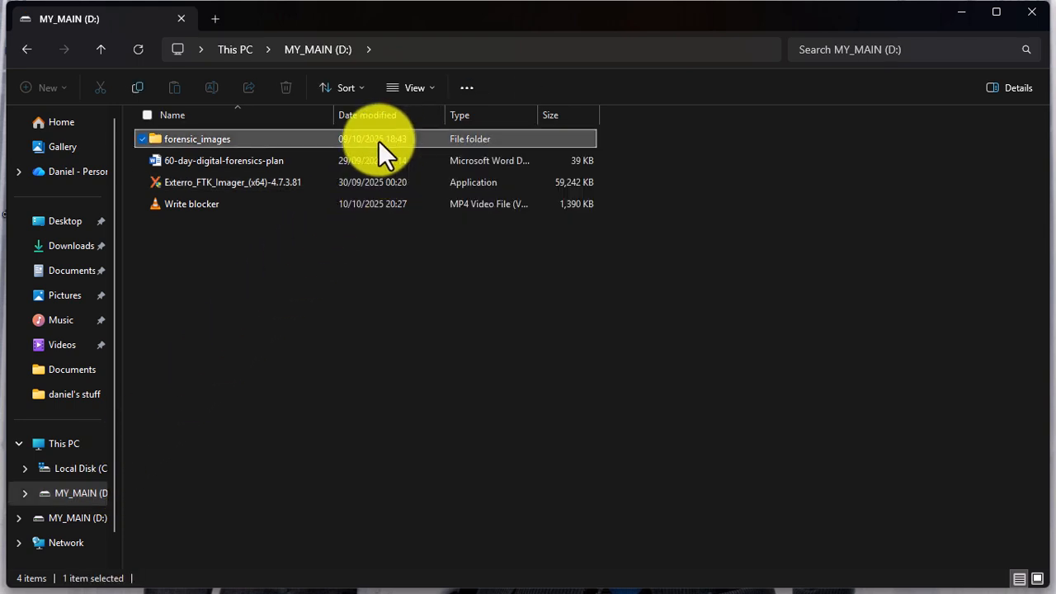
right_click(379, 141)
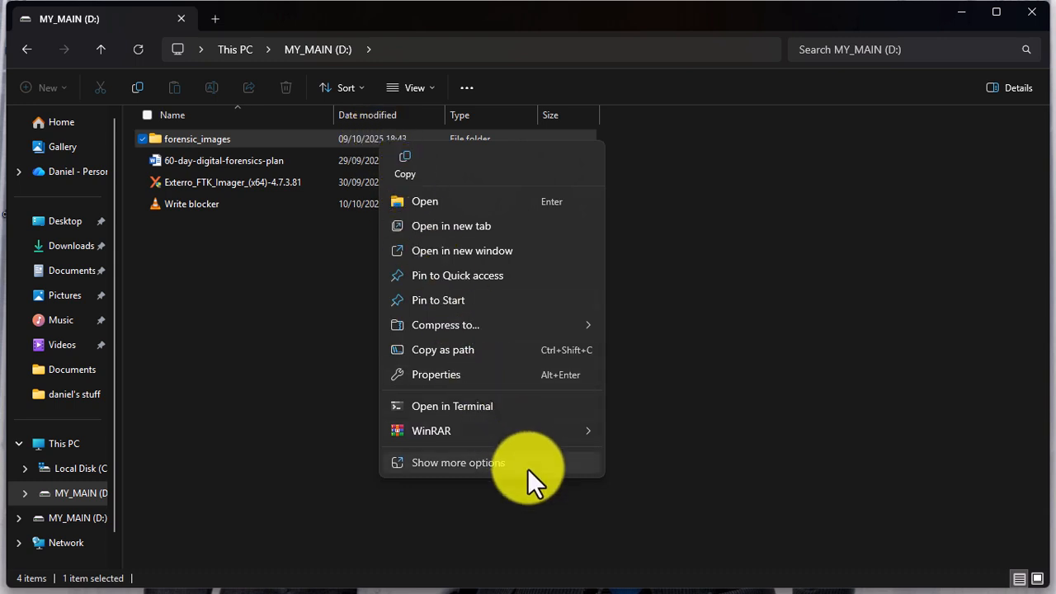
click(527, 463)
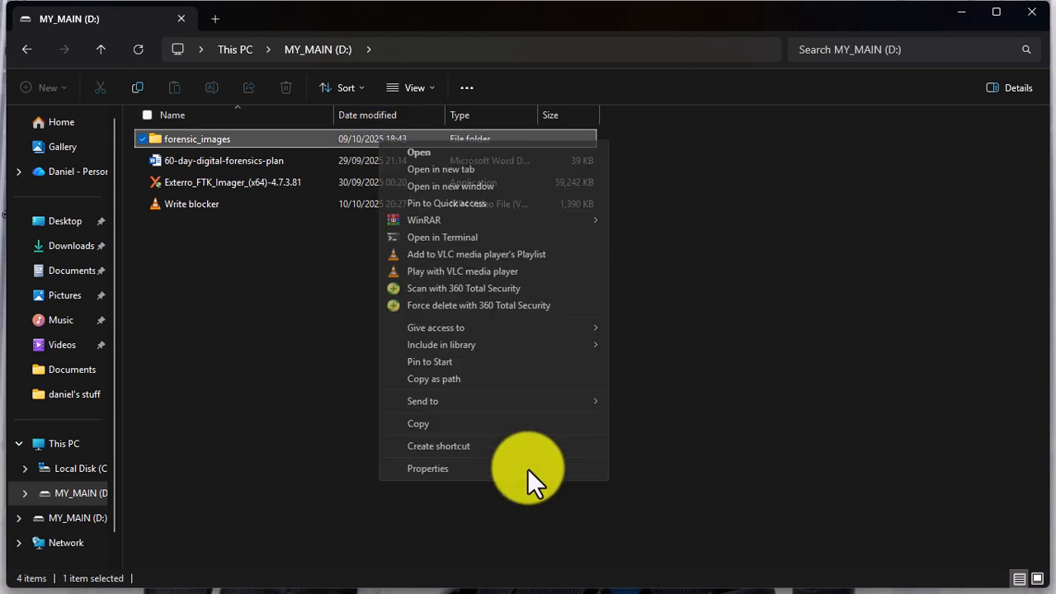
click(702, 228)
click(701, 228)
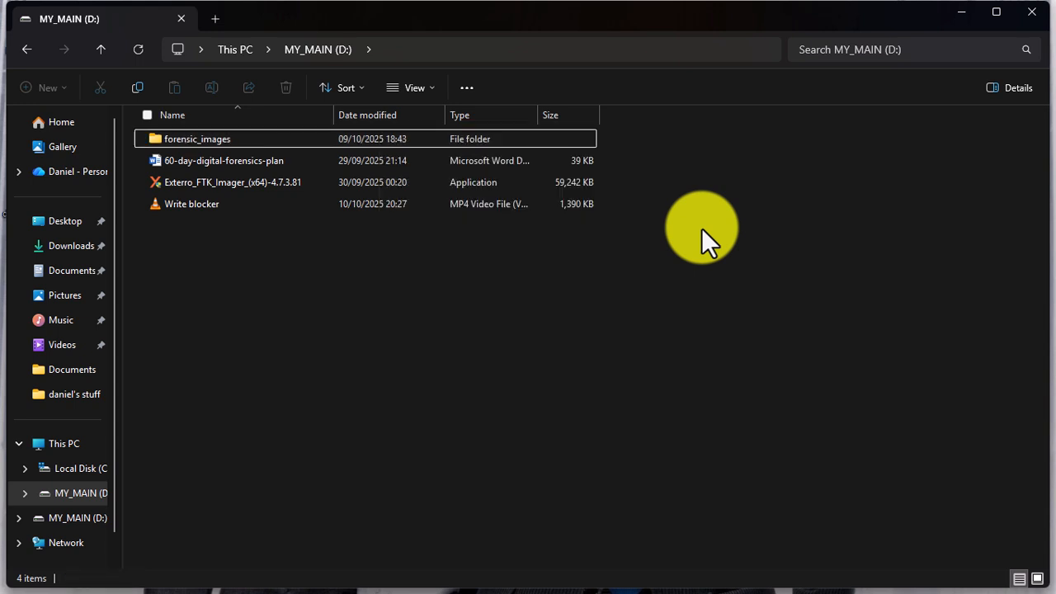